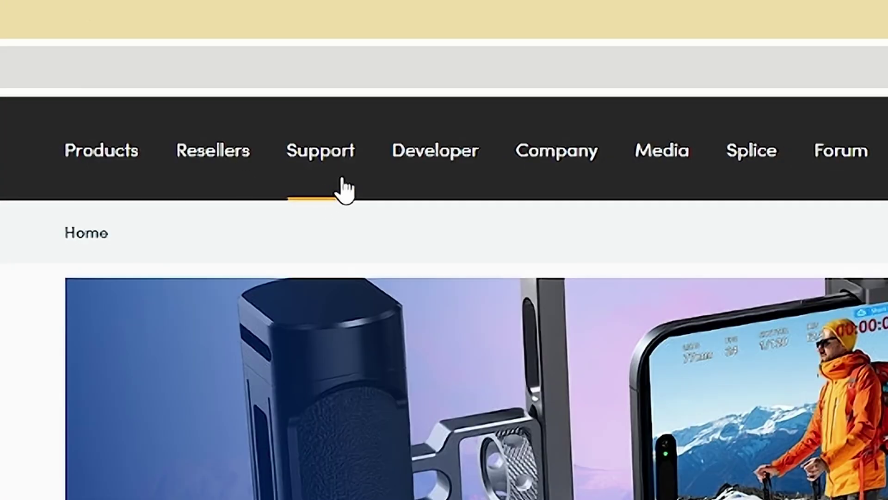
- Download the Windows version of Desktop Video 15.0 from Blackmagic's Support downloads
left_click(339, 160)
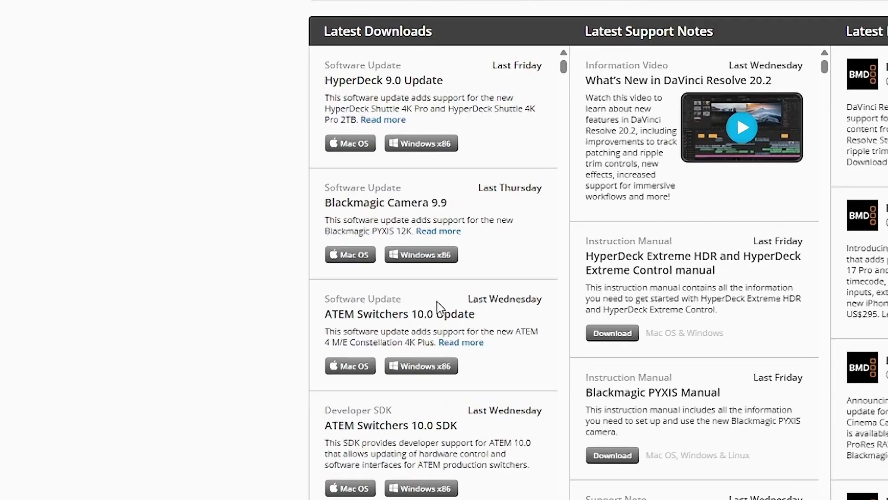
scroll(477, 363, "down", 15)
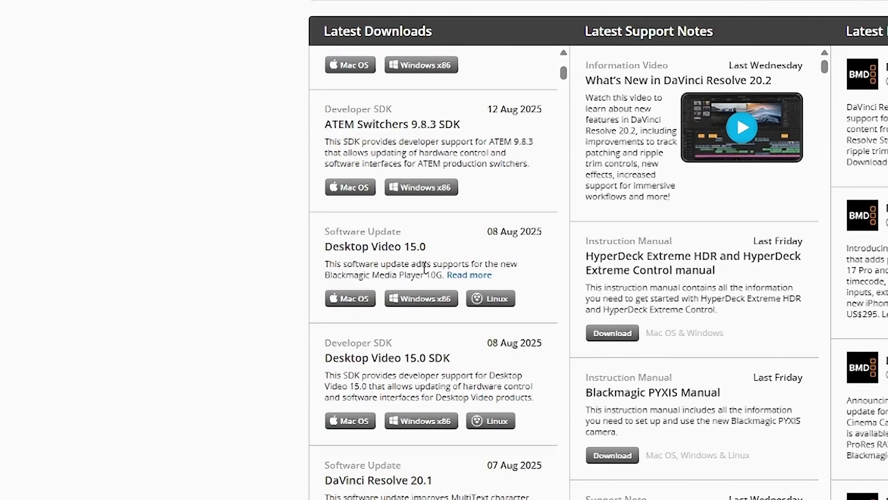
left_click(424, 302)
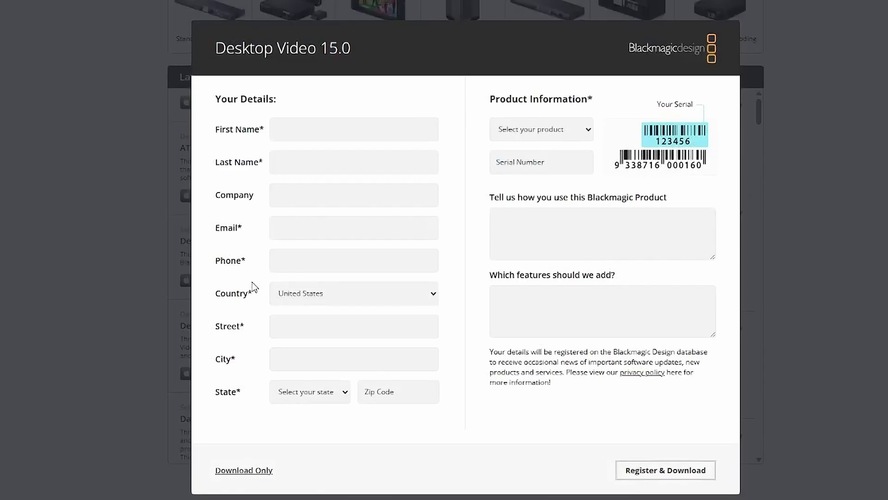
- Download without registering, extract the zip, and launch Blackmagic Desktop Video Setup from Start
left_click(250, 471)
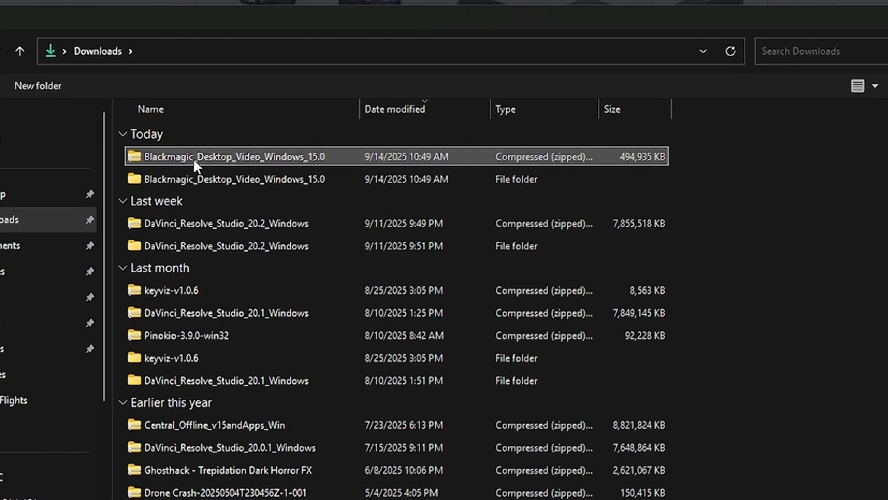
right_click(194, 160)
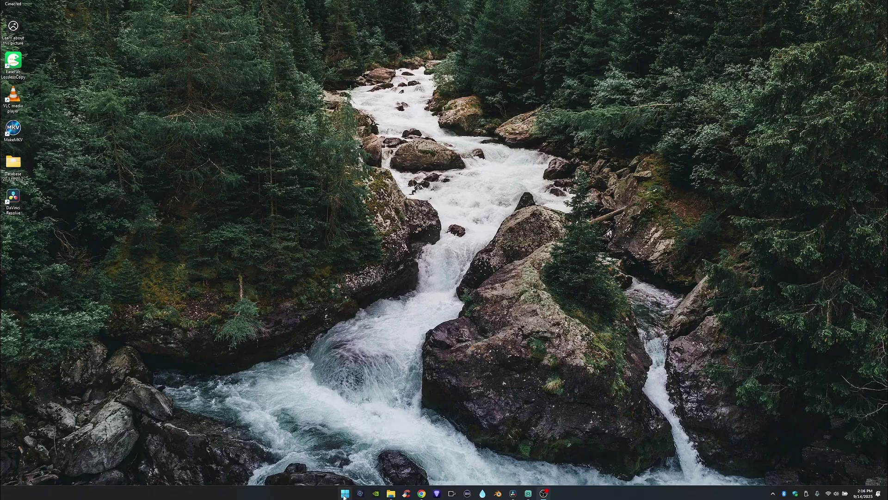
key("super")
left_click(526, 270)
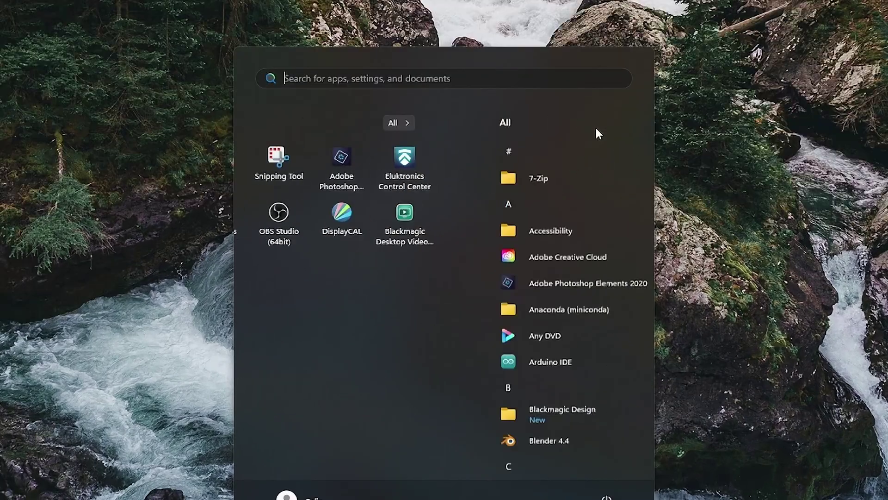
scroll(441, 359, "down", 3)
left_click(409, 343)
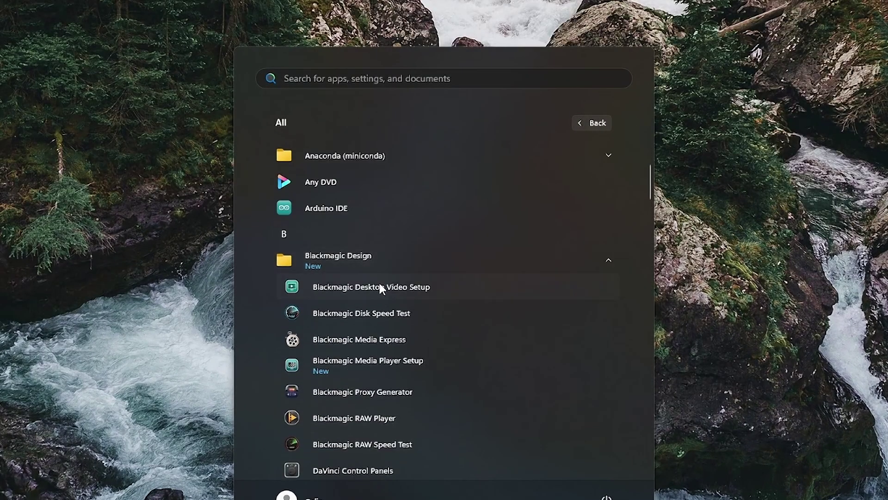
left_click(423, 294)
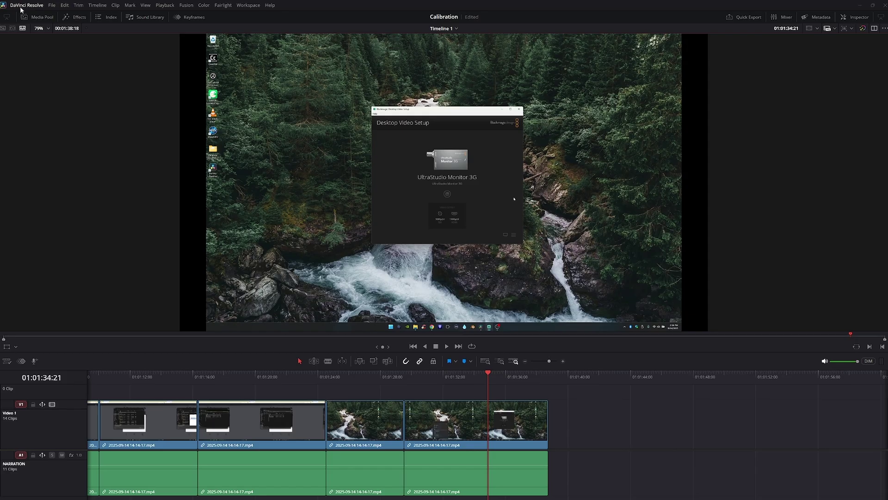
- Set the Video and Audio I/O monitor device to UltraStudio Monitor 3G and save preferences
left_click(26, 5)
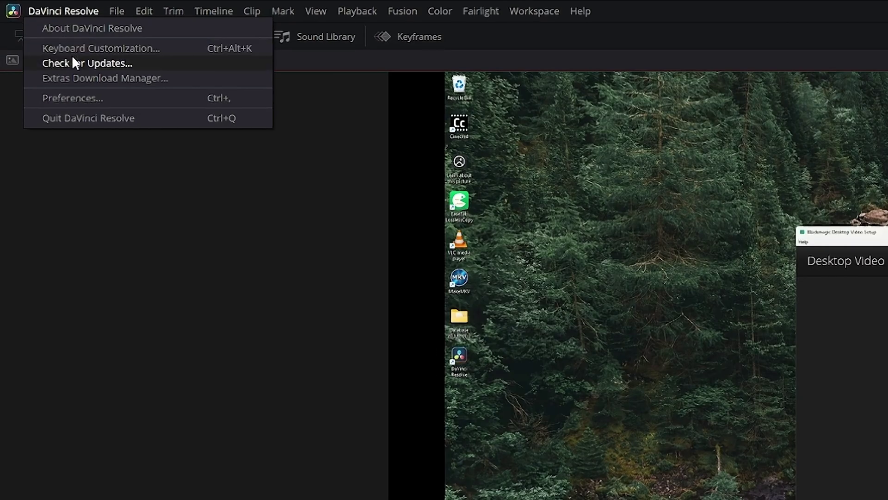
left_click(73, 97)
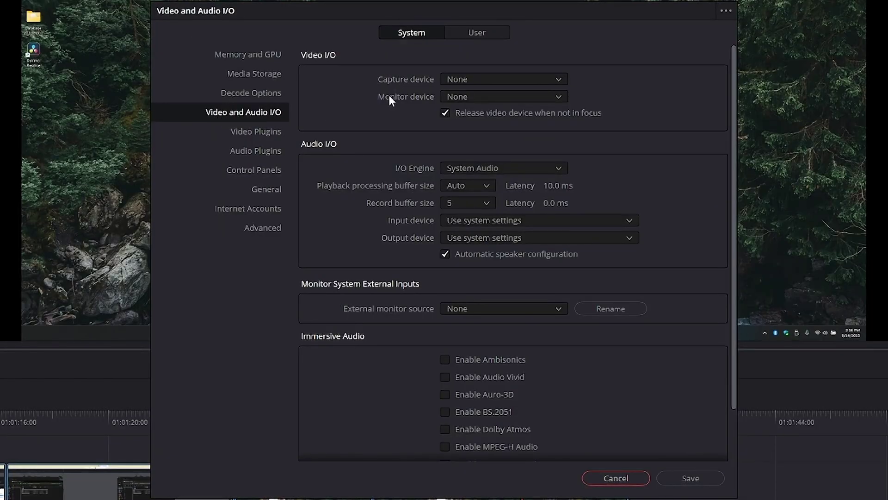
left_click(478, 94)
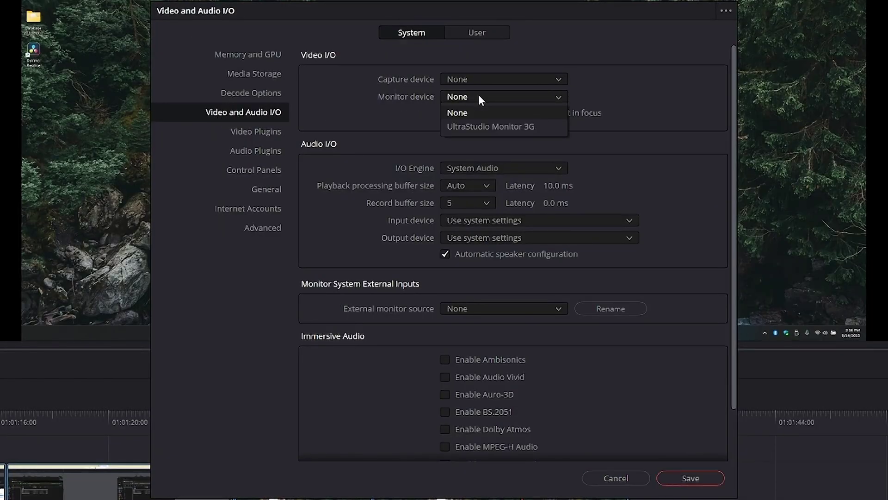
left_click(482, 128)
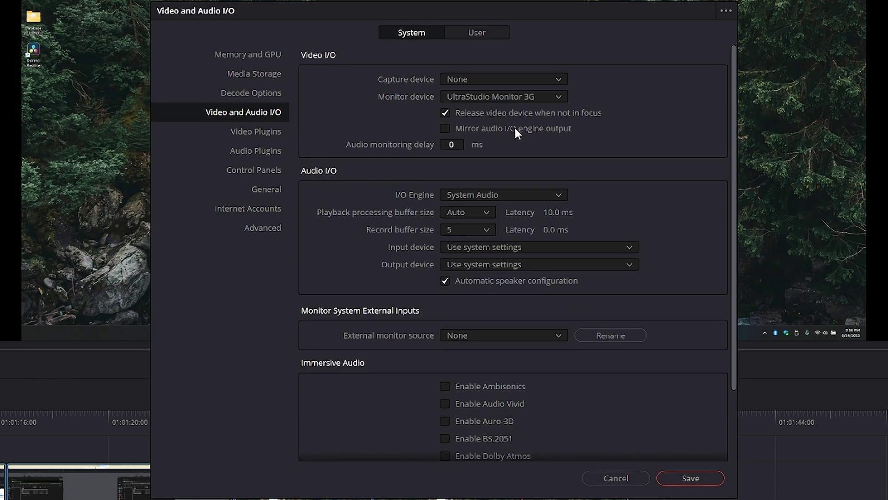
left_click(685, 480)
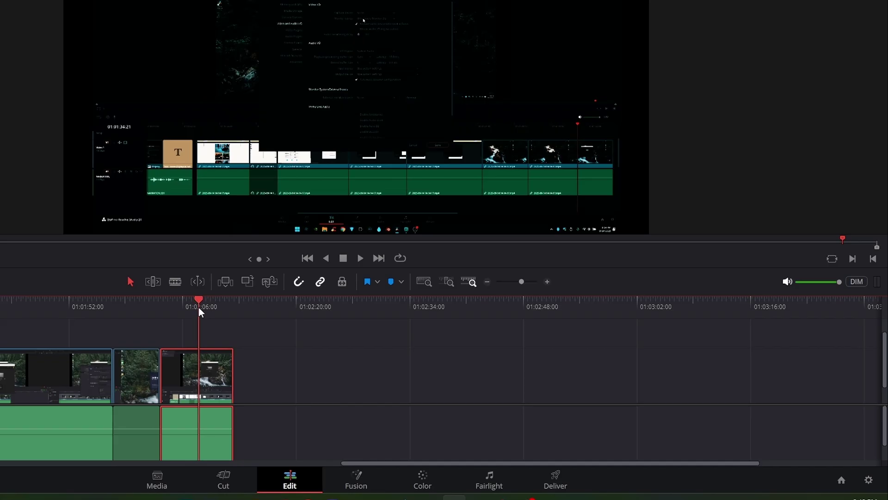
- Set the Color Management video monitor lookup table to No LUT selected
left_click(869, 480)
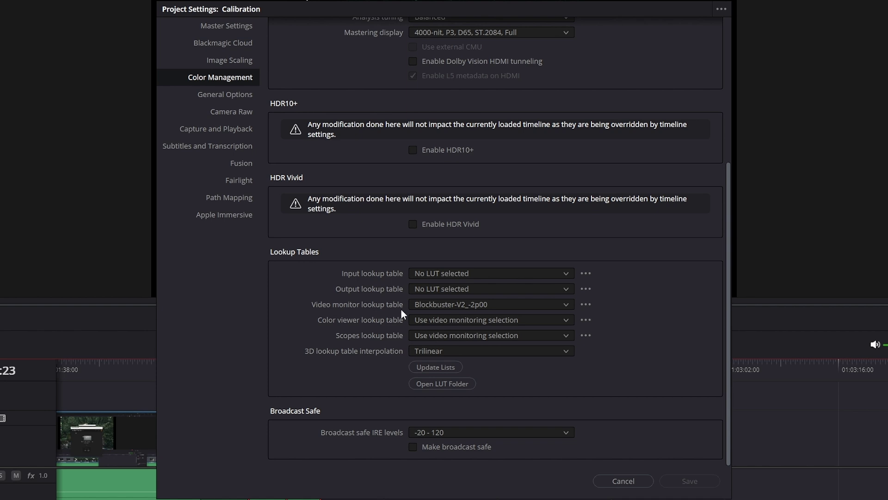
left_click(584, 304)
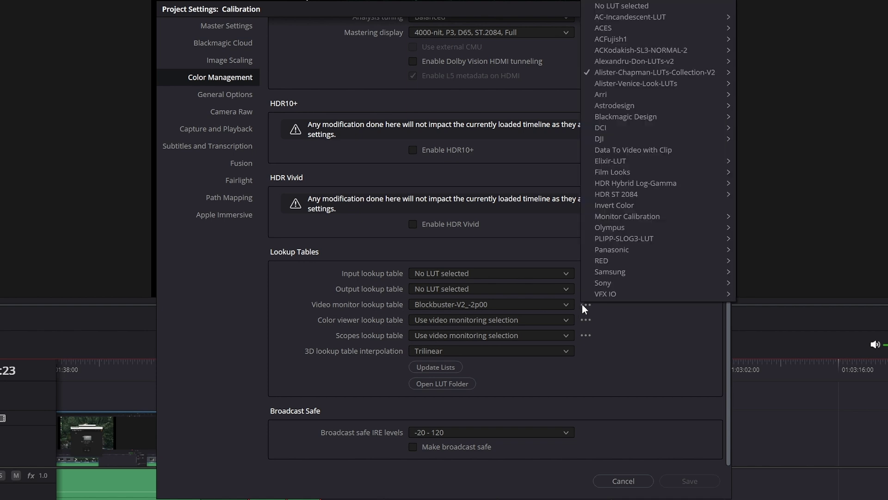
left_click(657, 5)
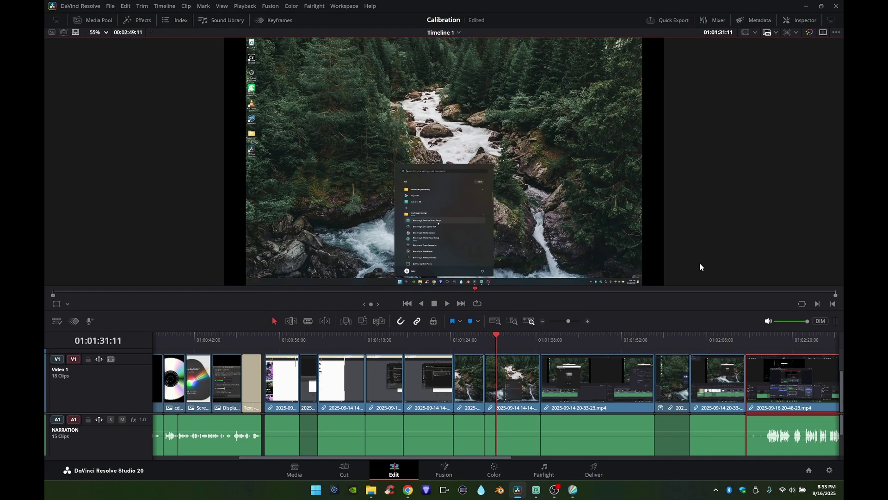
- Switch to the Color page and review, then close, the Portrait Displays Calman connection dialog
left_click(494, 472)
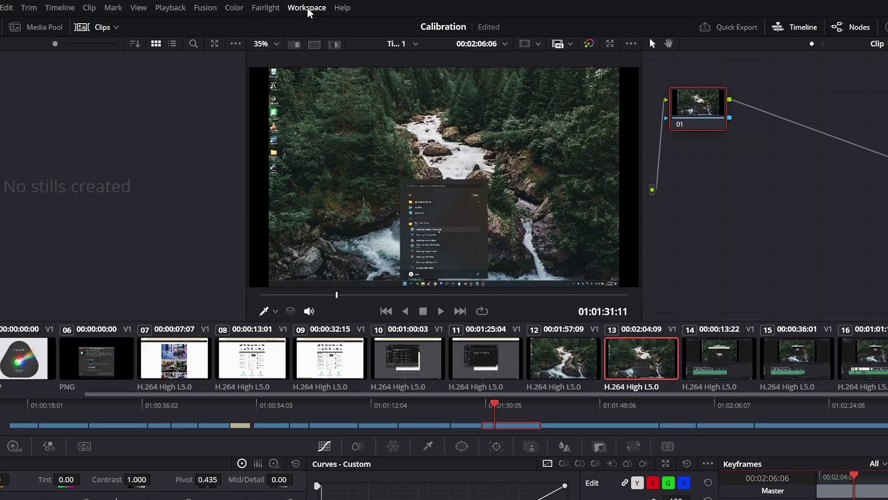
left_click(345, 6)
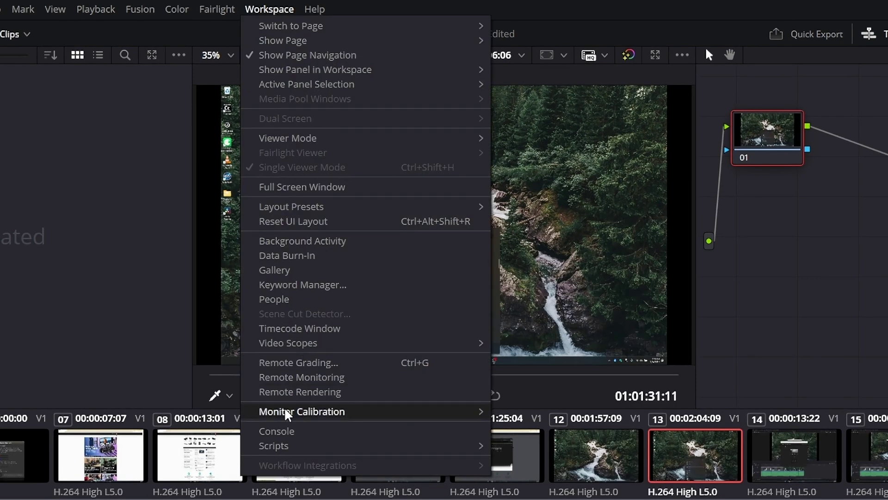
mouse_move(342, 418)
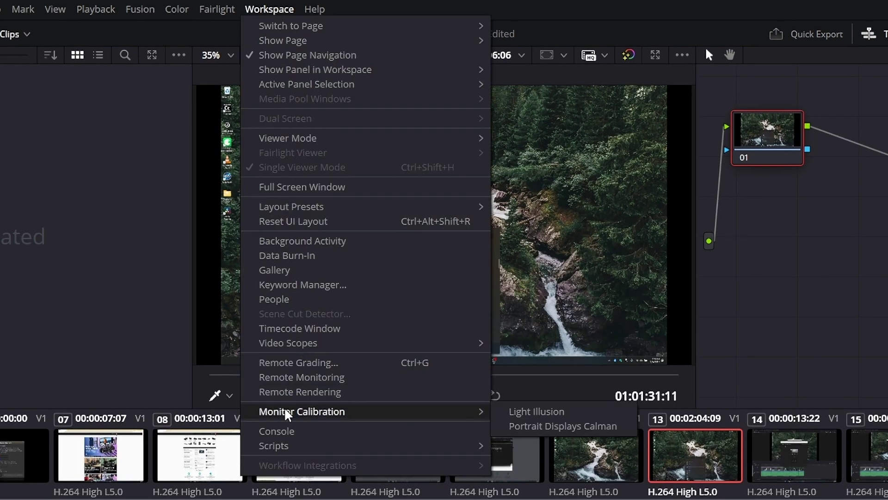
left_click(551, 433)
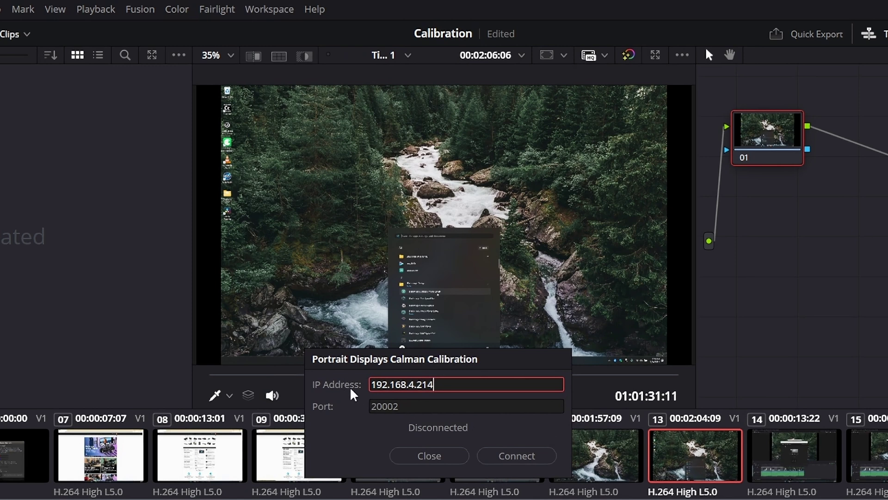
left_click(421, 453)
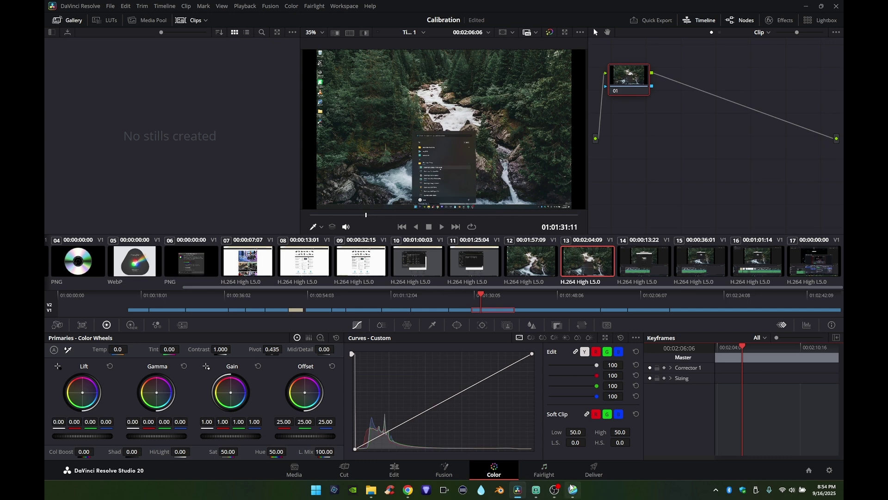
- Start DisplayCAL's Calibrate & profile run using the Video 3D LUT for Resolve settings
left_click(573, 489)
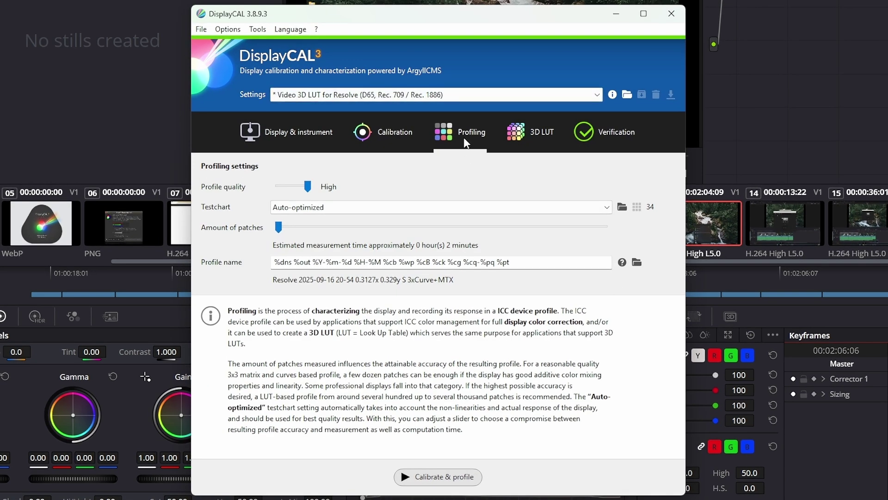
left_click(450, 483)
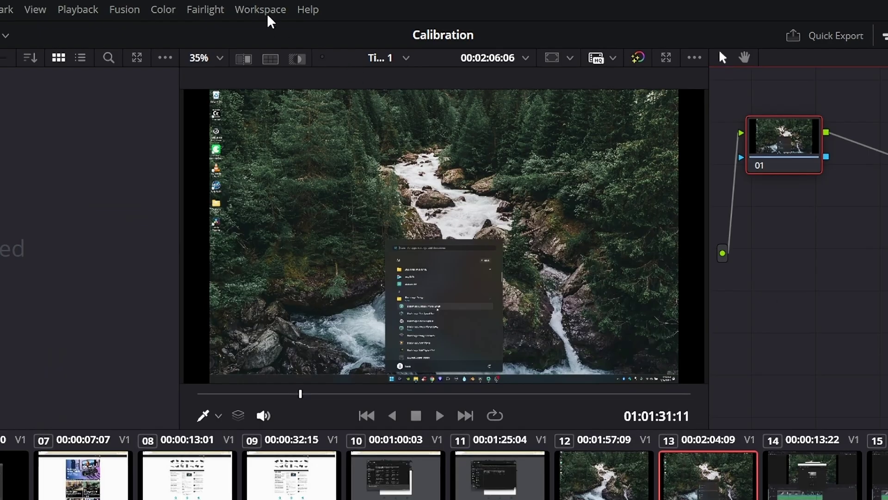
- Reopen the Portrait Displays Calman calibration dialog and enter port 20002
left_click(240, 10)
mouse_move(306, 432)
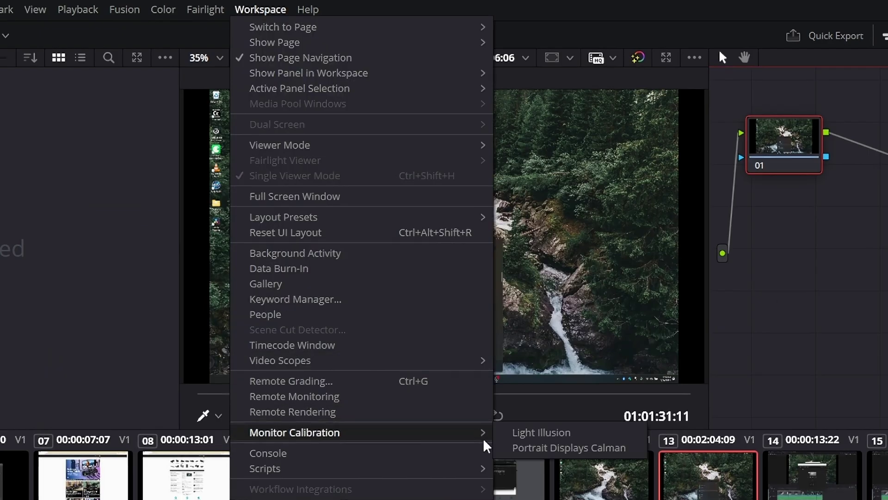
left_click(521, 447)
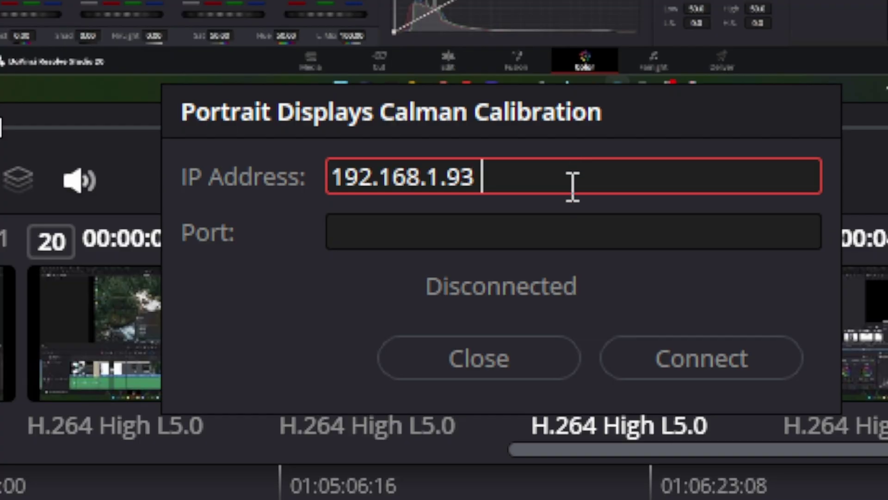
left_click(569, 229)
type("20")
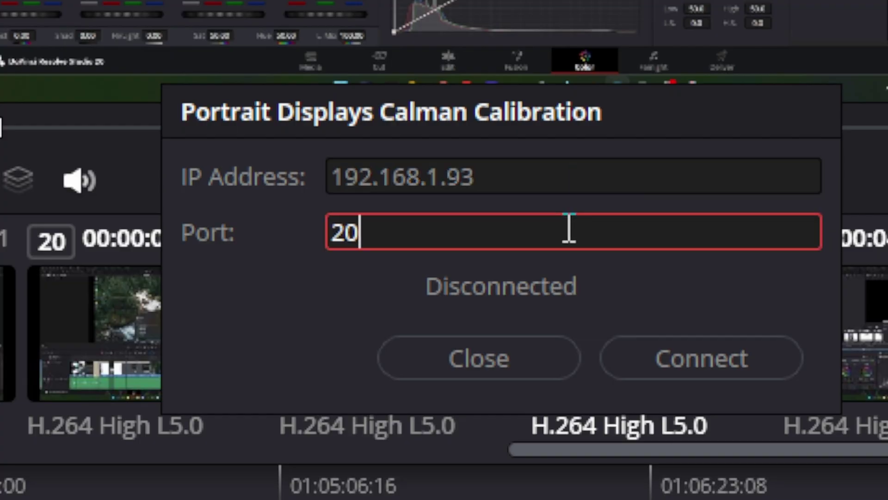
type("002")
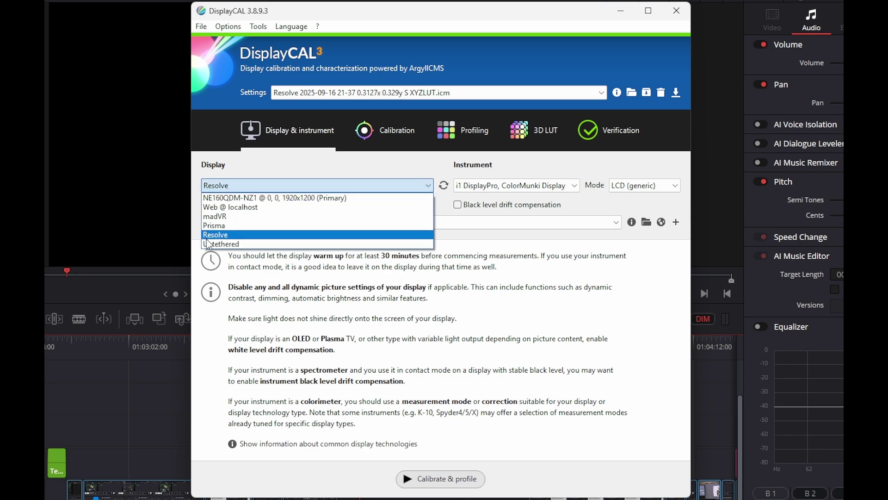
- Keep Resolve as the display and choose the 'Spectral: LCD White LED family' correction
left_click(206, 239)
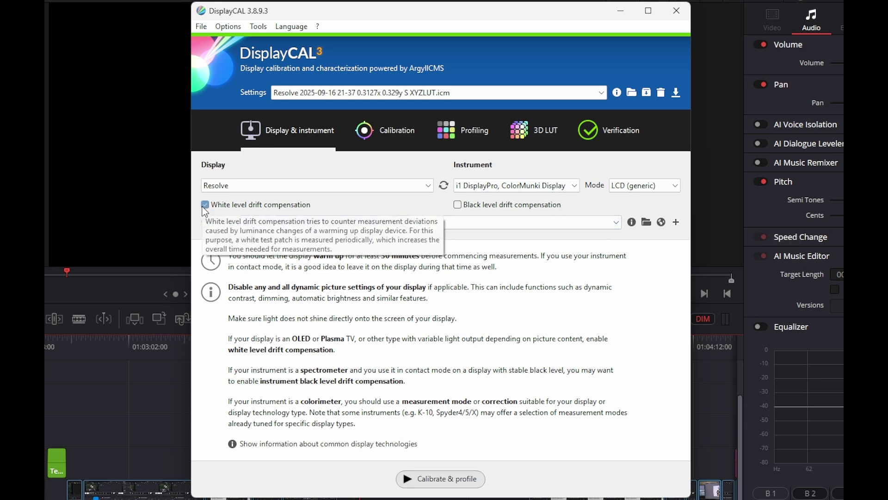
left_click(616, 223)
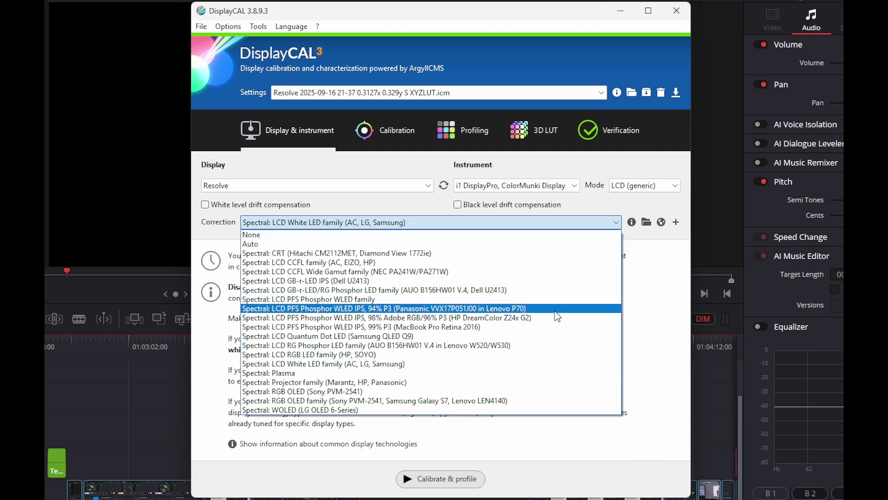
left_click(337, 365)
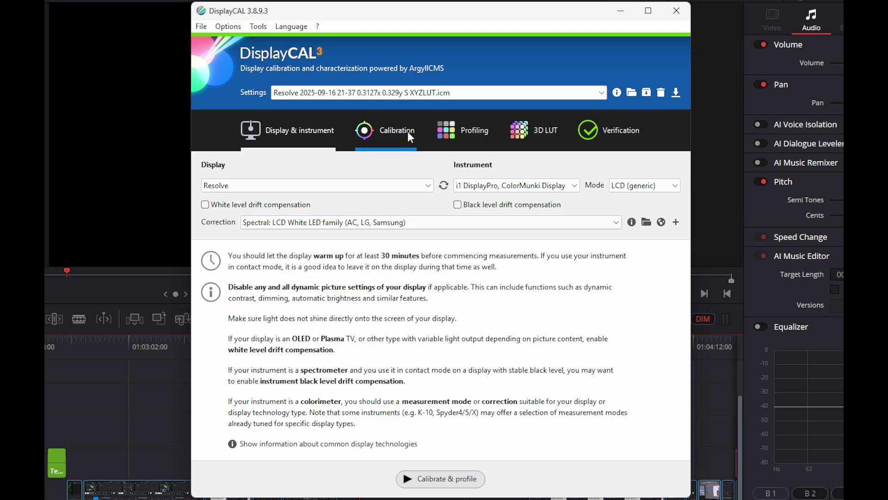
- Re-enable 'Create 3D LUT after profiling' in the 3D LUT settings and review the tone curve options
left_click(408, 132)
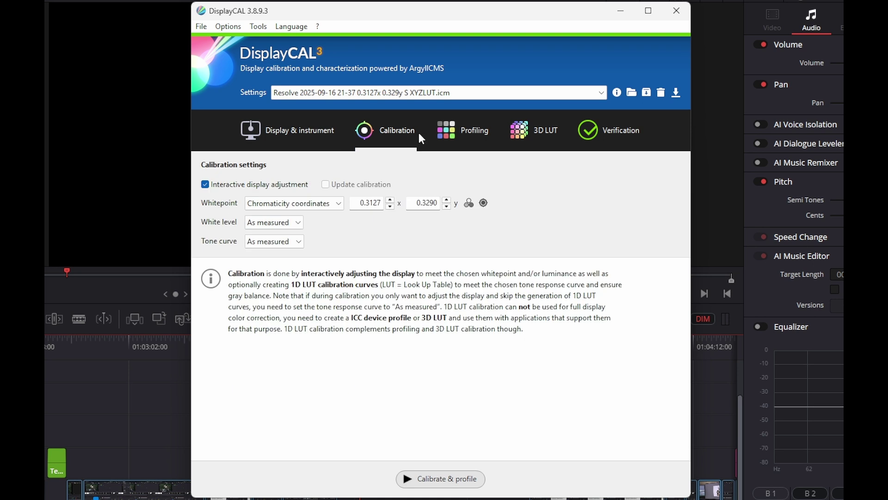
left_click(456, 135)
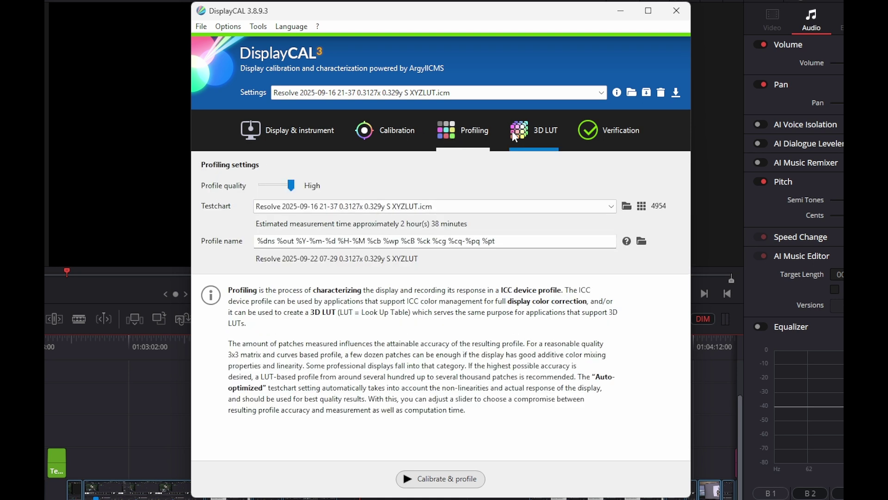
left_click(515, 136)
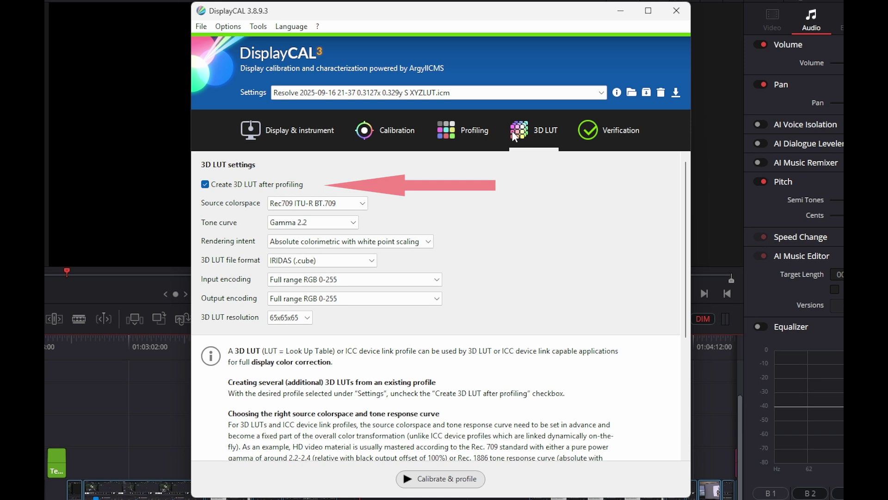
left_click(205, 185)
left_click(205, 185)
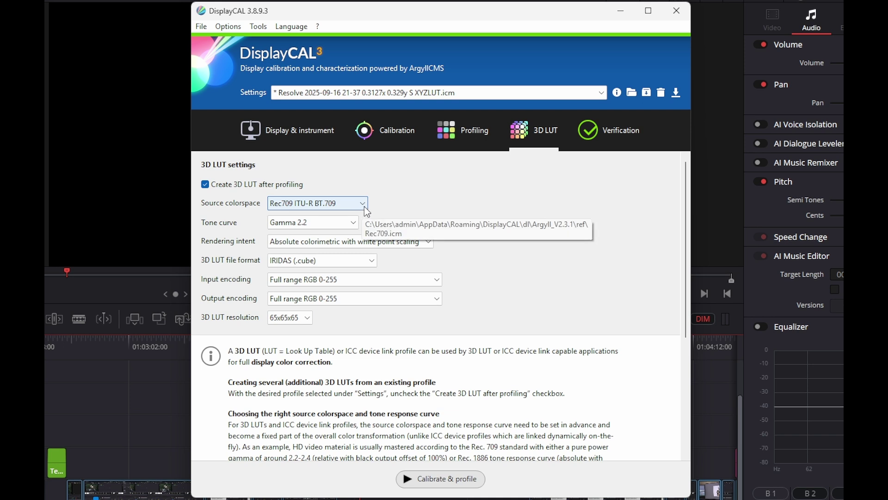
left_click(355, 224)
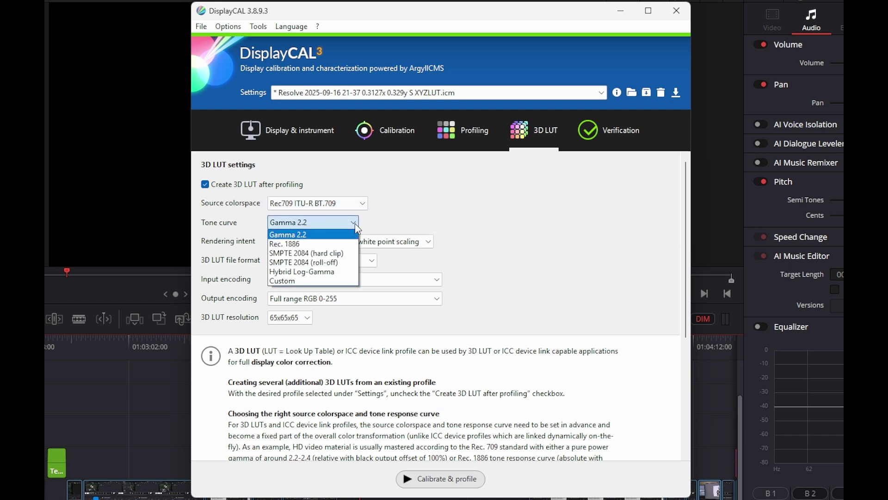
- Keep Gamma 2.2, pick the Auto-optimized testchart, and reduce the patch count to 34
left_click(357, 229)
left_click(463, 130)
left_click(612, 207)
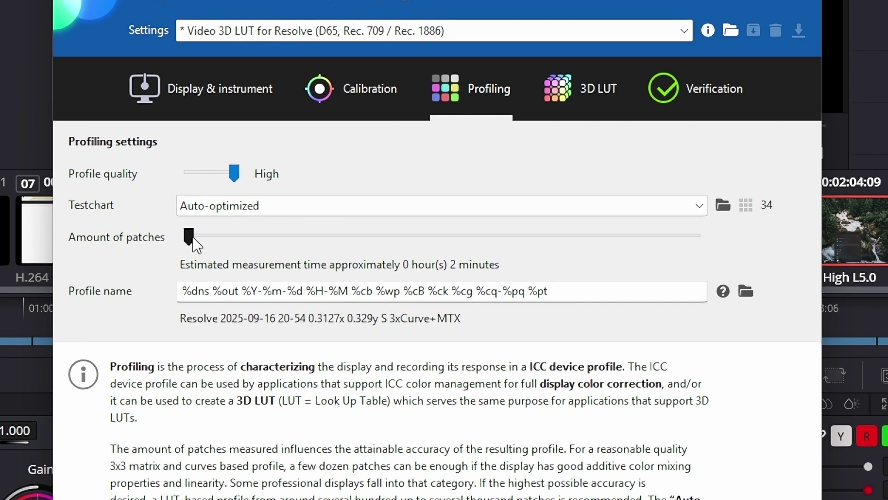
left_click_drag(194, 239, 723, 237)
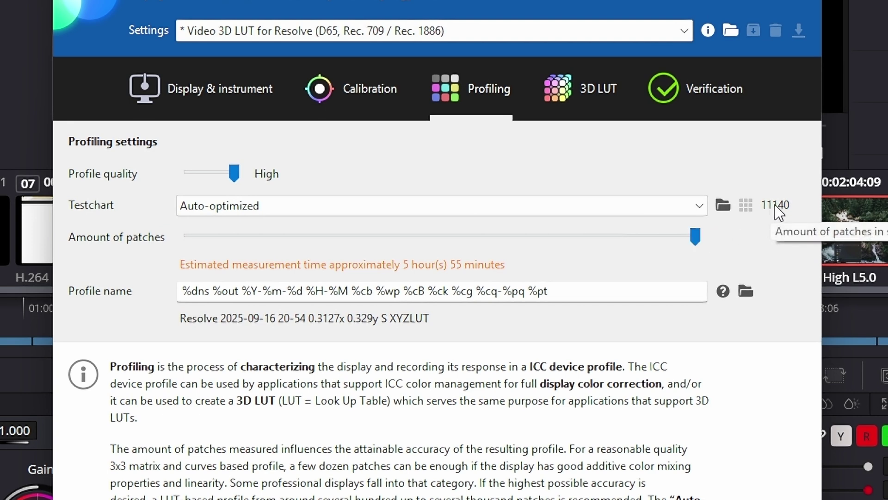
left_click_drag(695, 238, 174, 258)
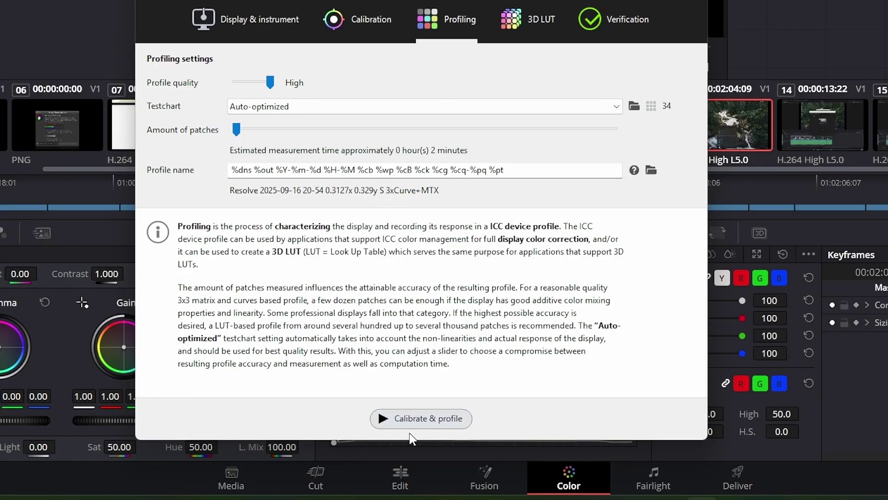
- Run DisplayCAL calibration and tune the display gain until the whitepoint reads 1.1 ΔE at 127.44 cd/m²
left_click(414, 420)
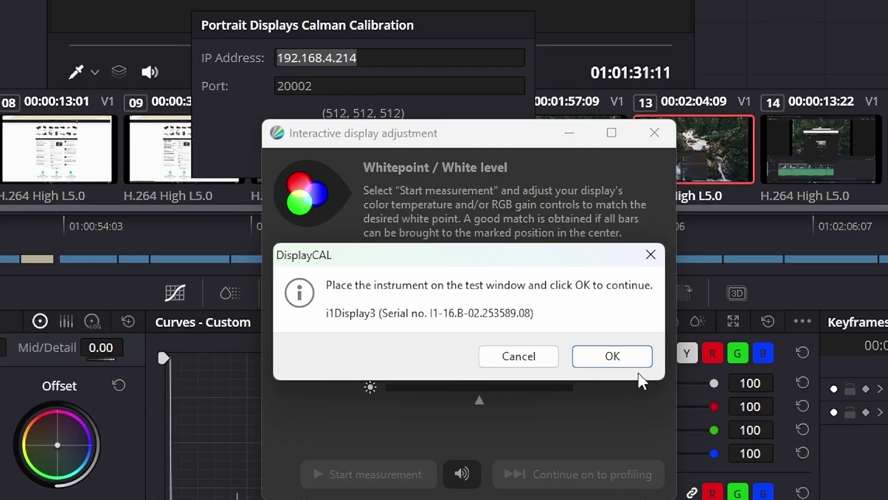
left_click(638, 361)
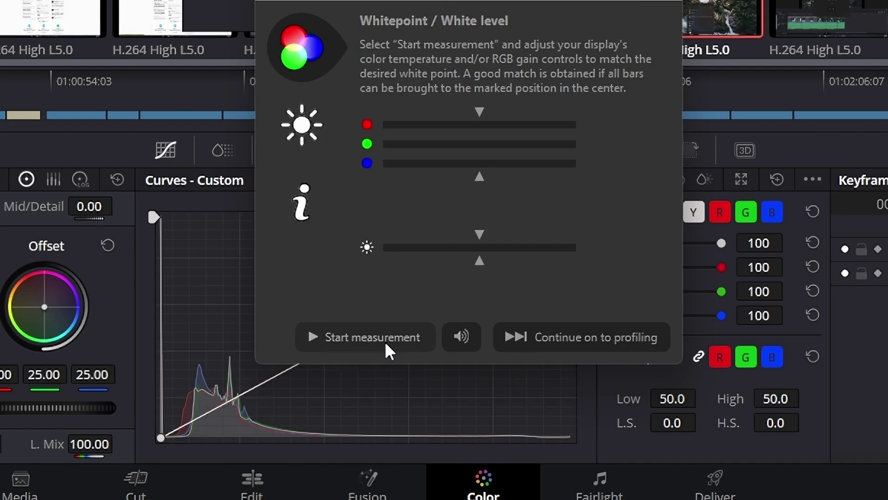
left_click(390, 341)
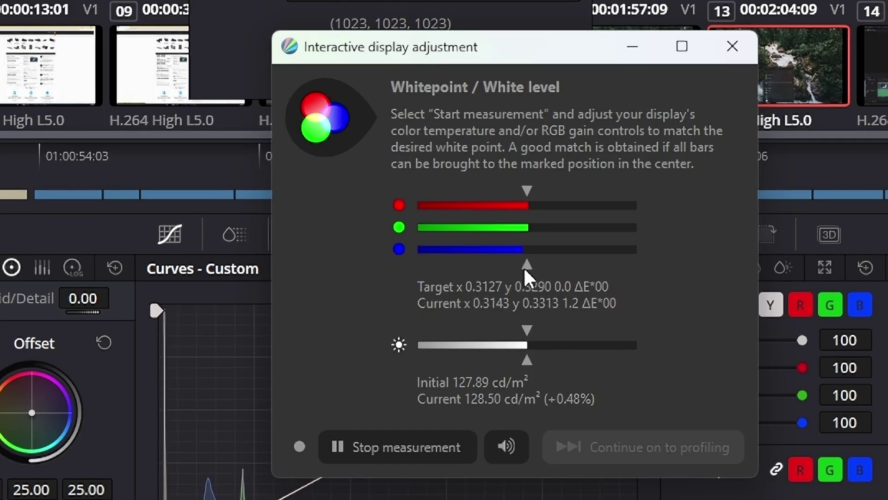
left_click(389, 456)
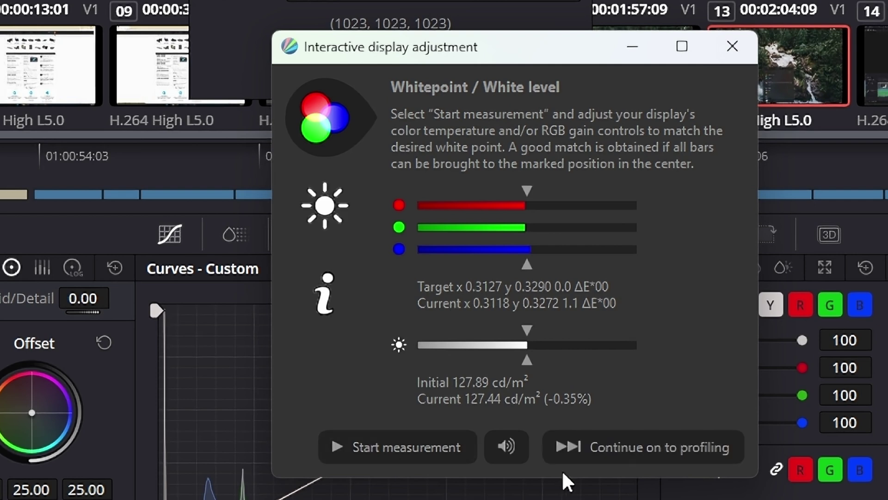
- Complete the profiling measurements (average ΔE 0.83), then save the 3D LUT despite the 1D LUT warning
left_click(629, 439)
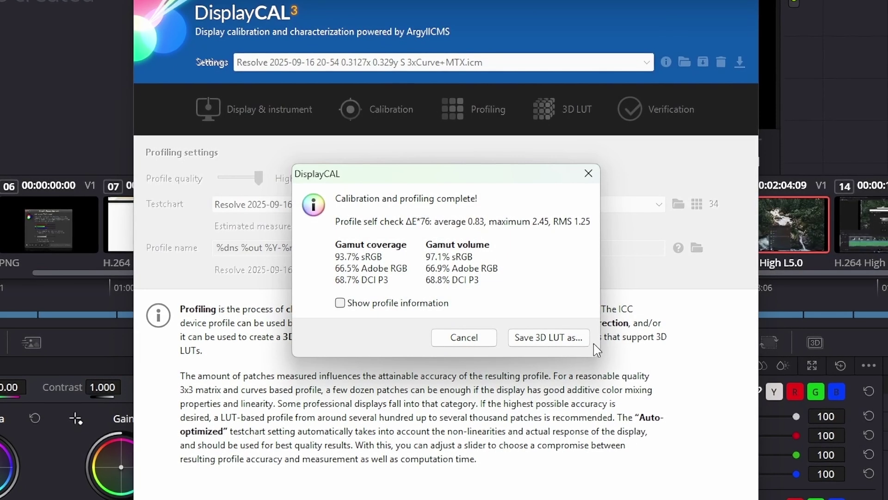
left_click(532, 338)
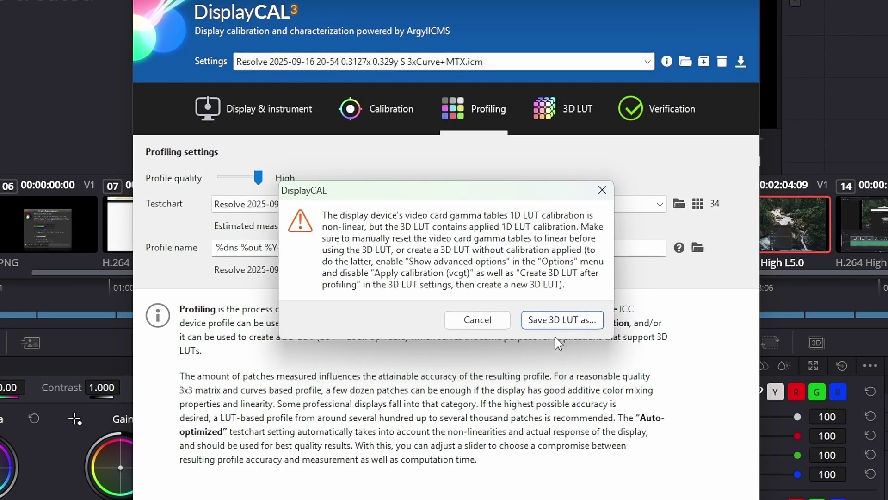
left_click(551, 323)
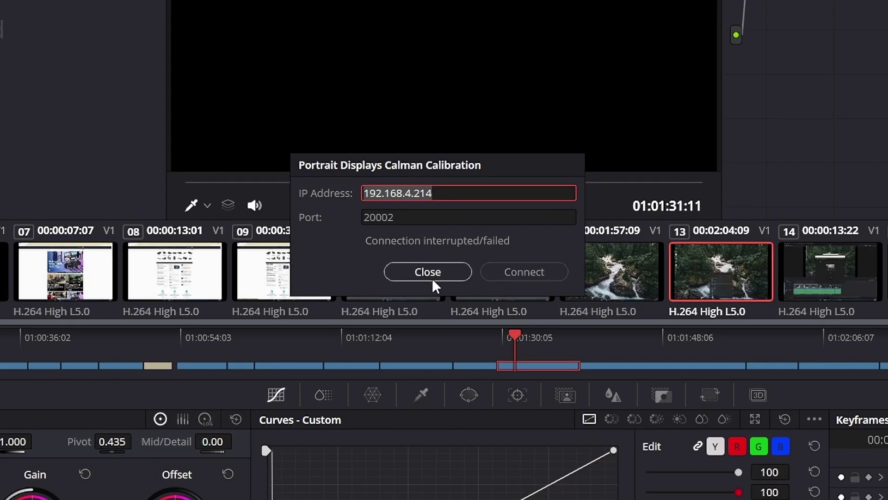
- Dismiss the failed Calman dialog, refresh LUT lists, and set video monitor LUT to 'Resolve 2025-09-16 bad cal dont use'
left_click(433, 277)
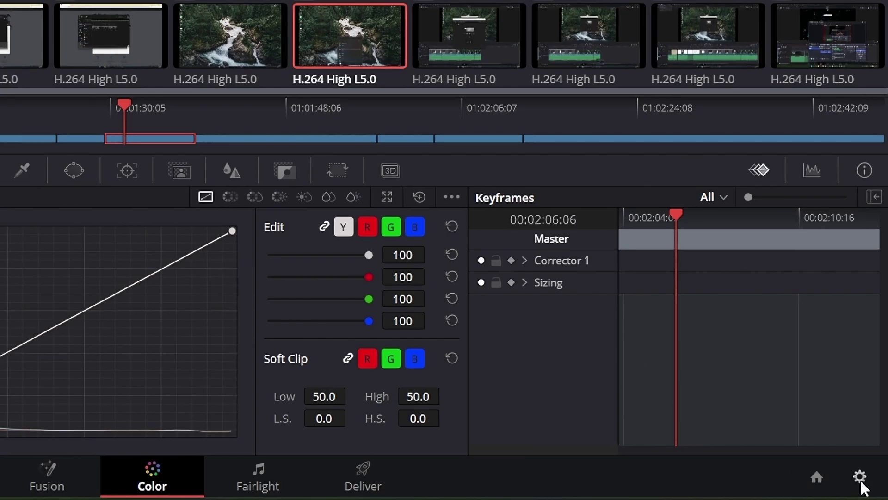
left_click(861, 479)
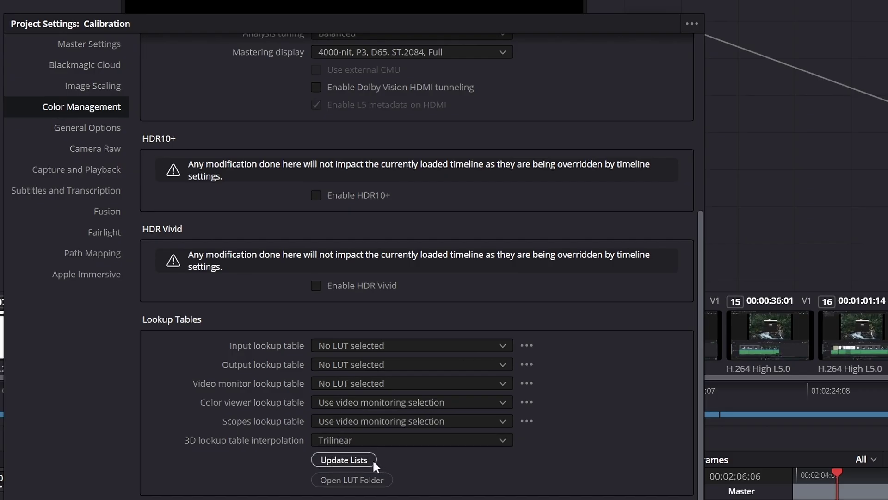
left_click(350, 459)
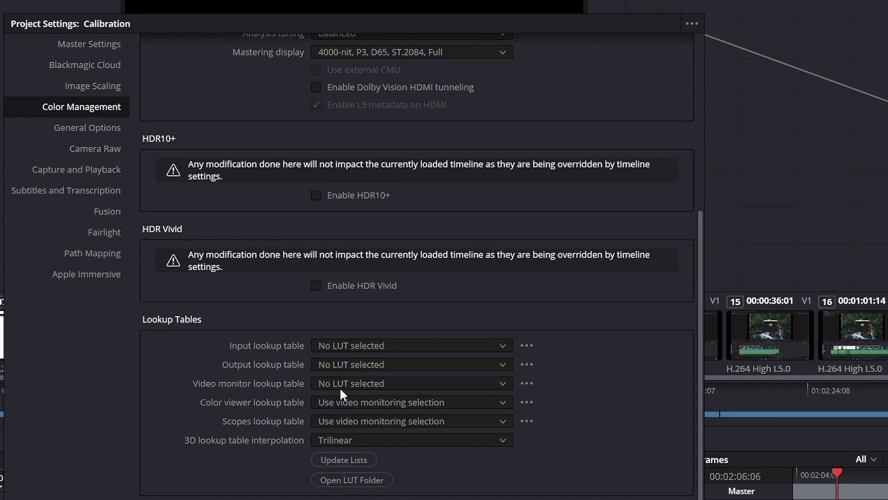
left_click(526, 384)
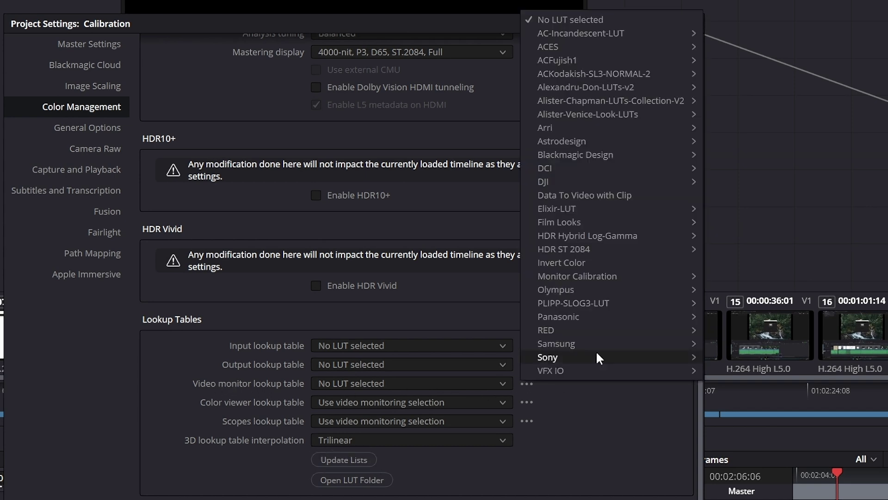
mouse_move(592, 278)
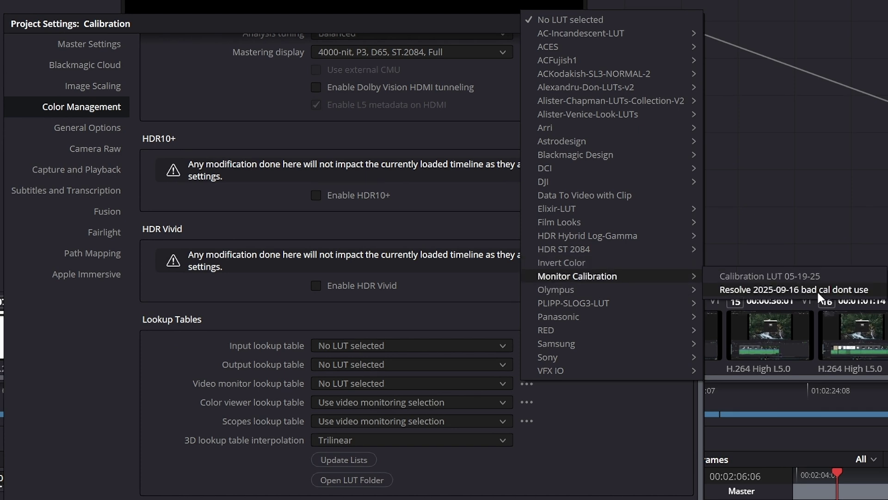
left_click(846, 290)
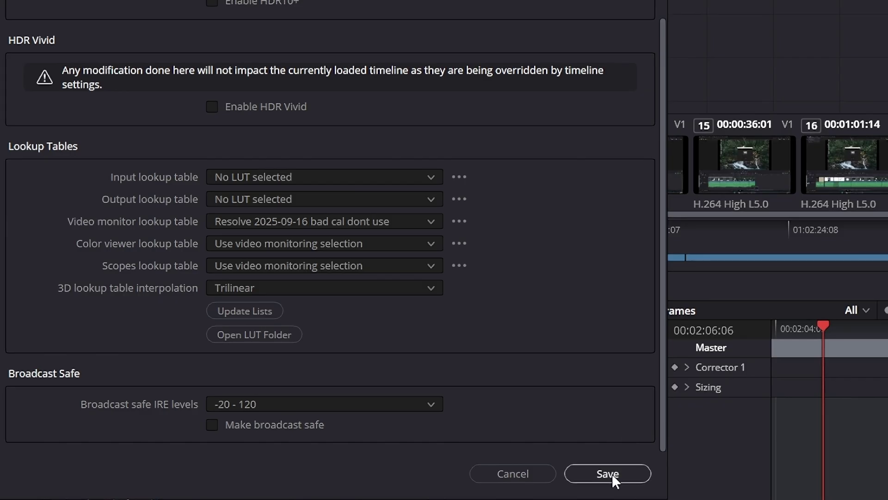